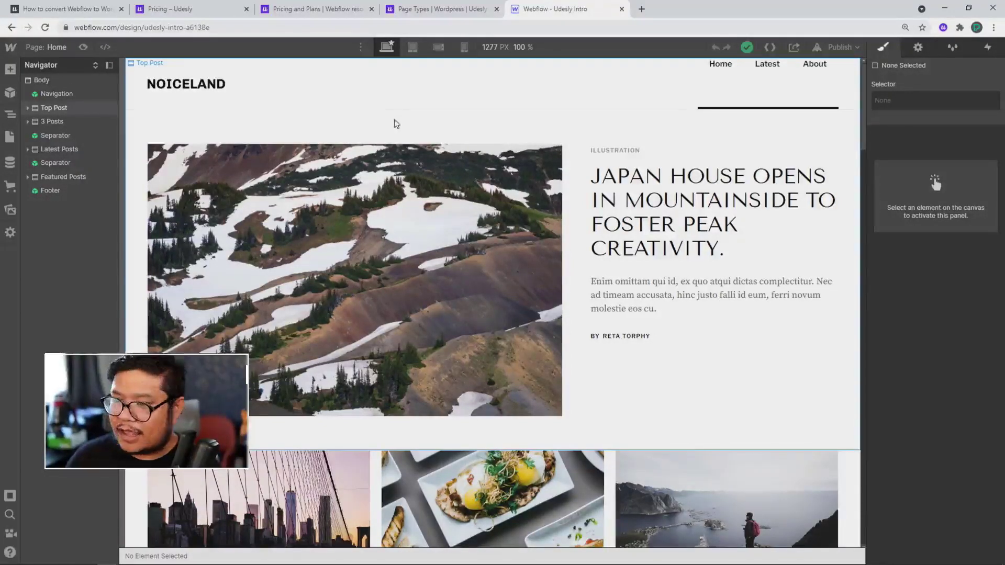
# On the Latest Posts page, add and save the Body custom attribute page with value archive.
pyautogui.click(45, 46)
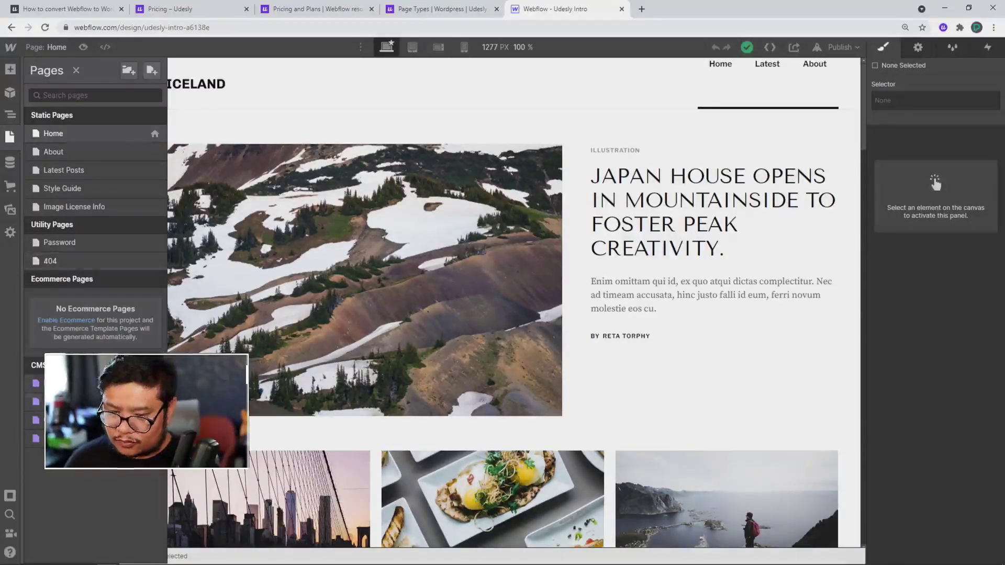
pyautogui.click(81, 170)
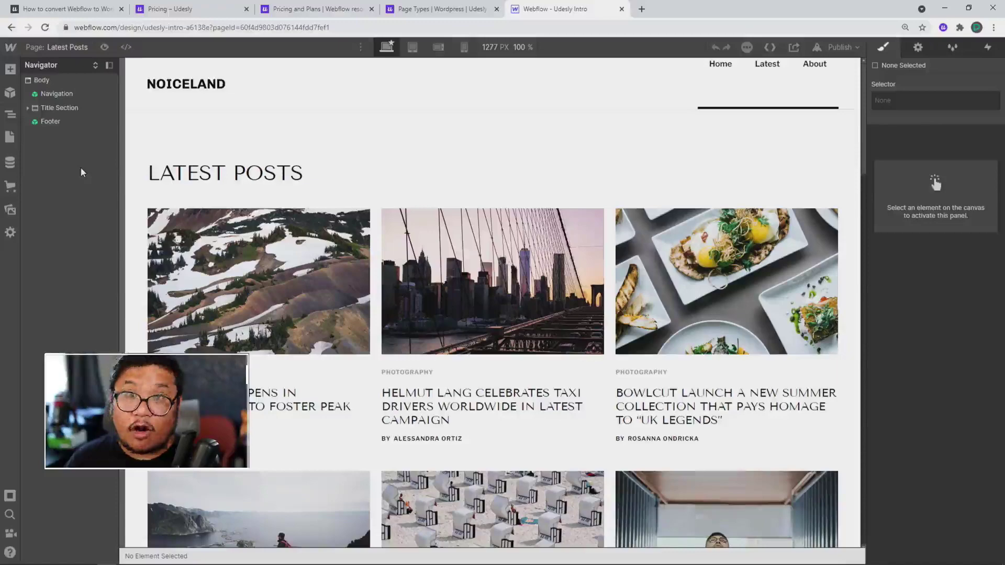
pyautogui.click(64, 79)
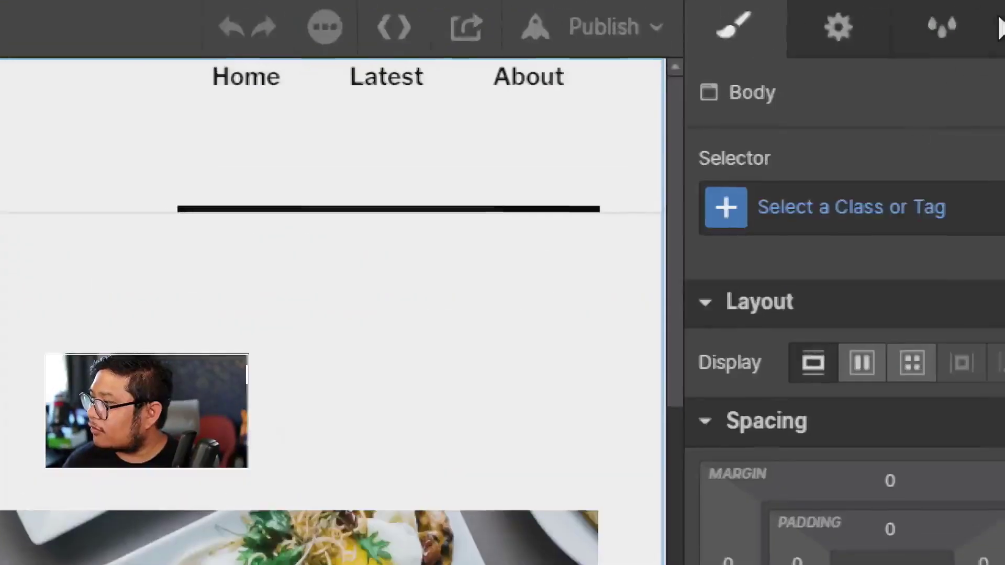
pyautogui.click(837, 29)
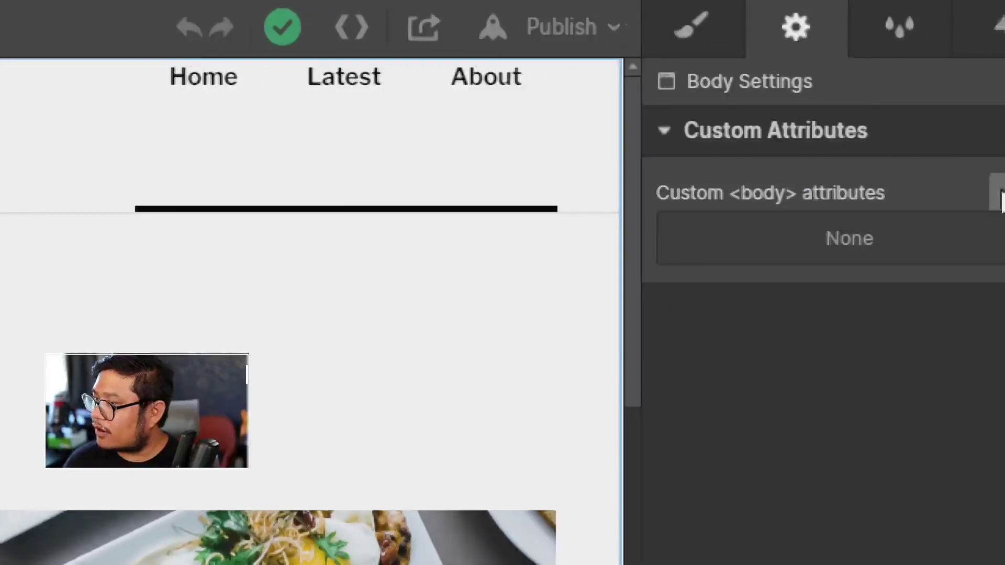
pyautogui.click(972, 192)
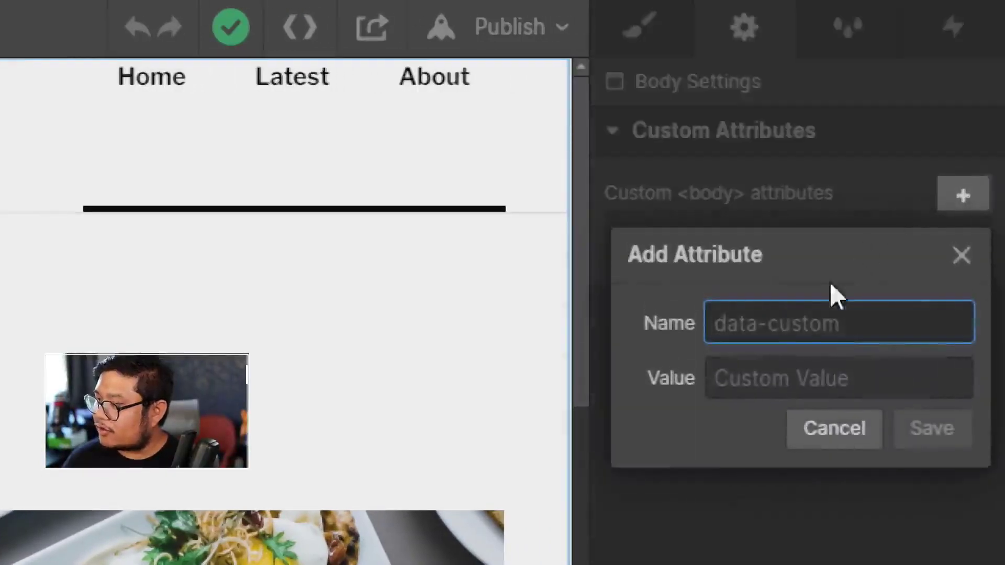
pyautogui.write('page')
pyautogui.press('Tab')
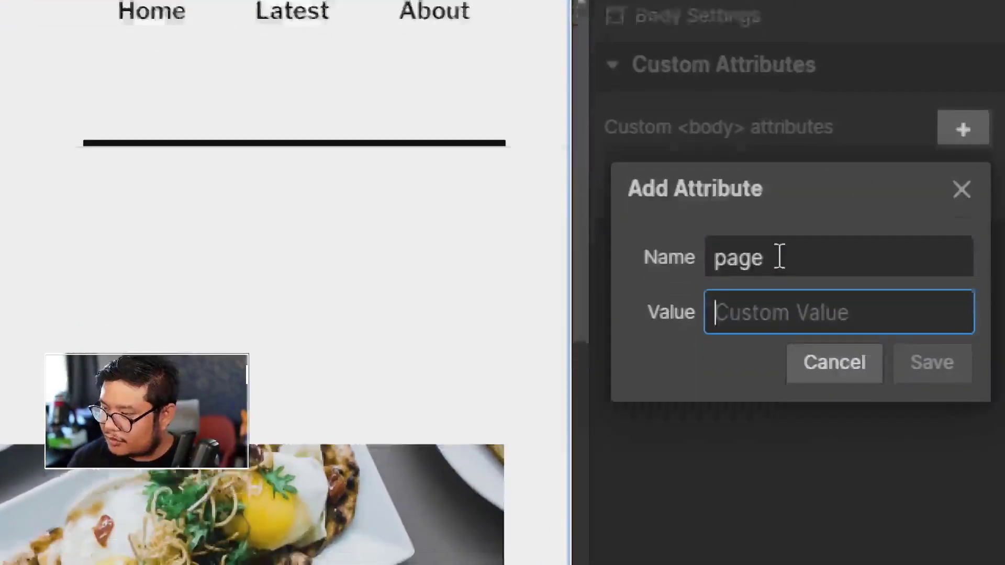
pyautogui.write('archive')
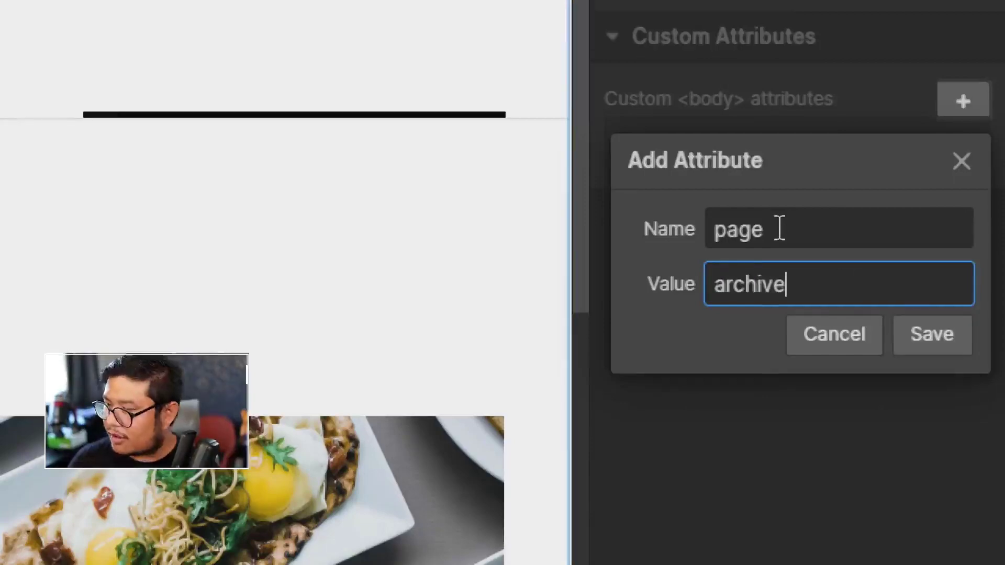
pyautogui.click(934, 337)
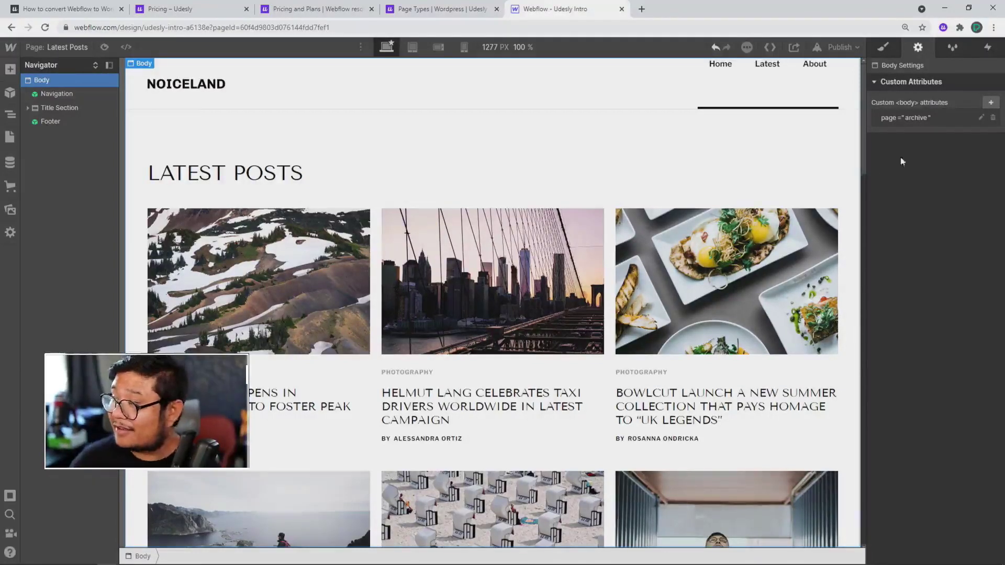
# Read the Page Types docs through Page Type, Post Type, Specificity and Do's and don'ts.
pyautogui.click(438, 13)
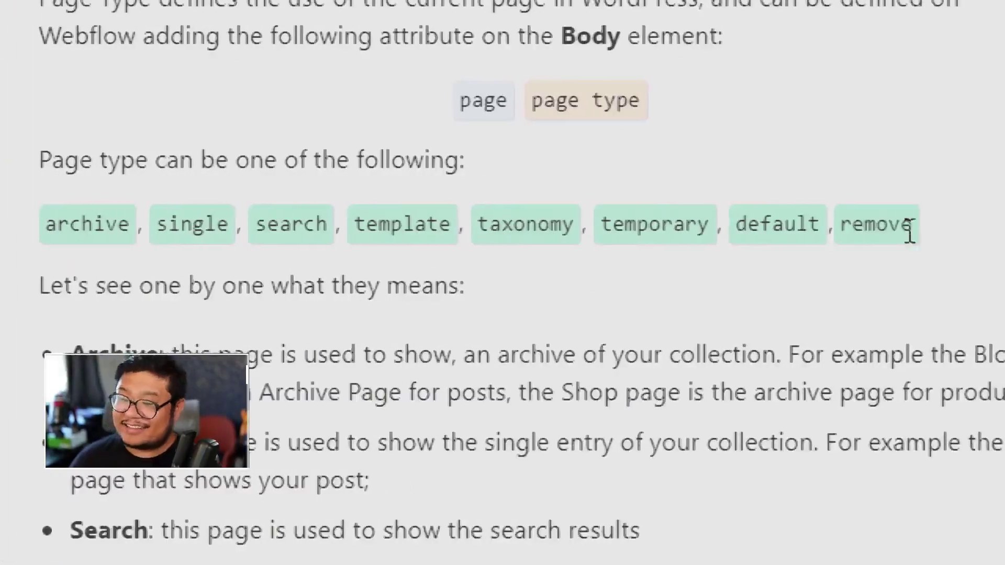
pyautogui.scroll(-3, 319, 518)
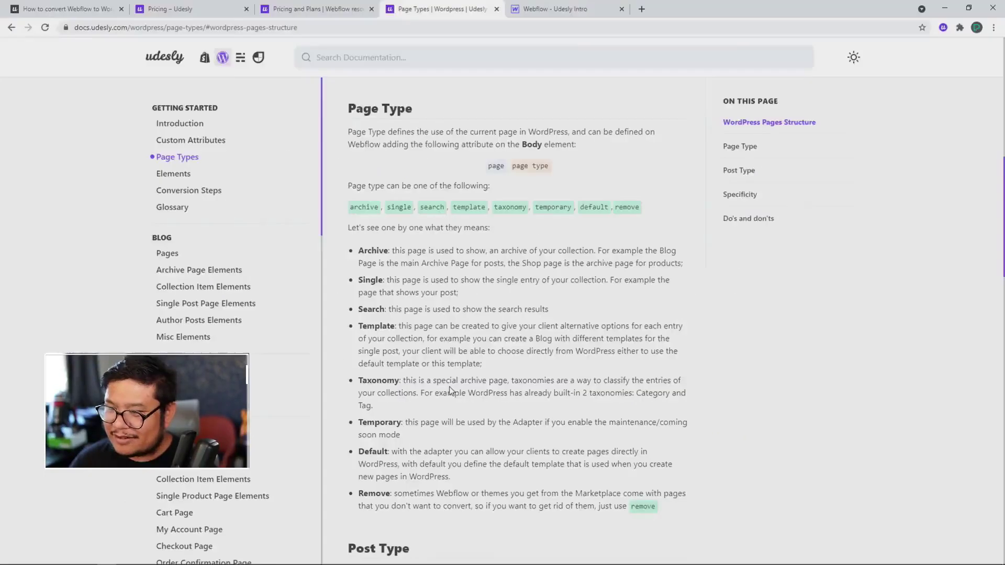
pyautogui.scroll(-7, 538, 355)
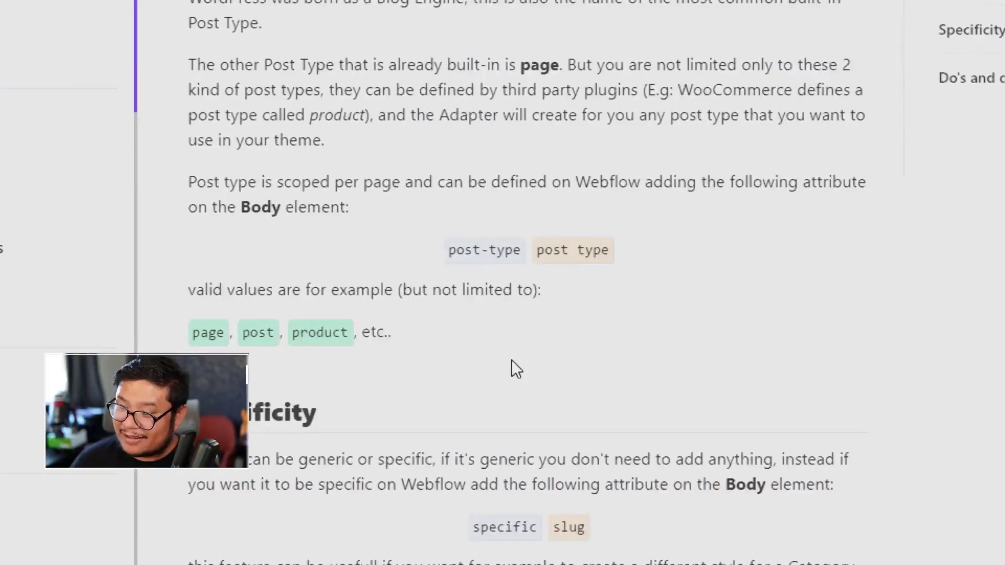
pyautogui.scroll(-4, 512, 360)
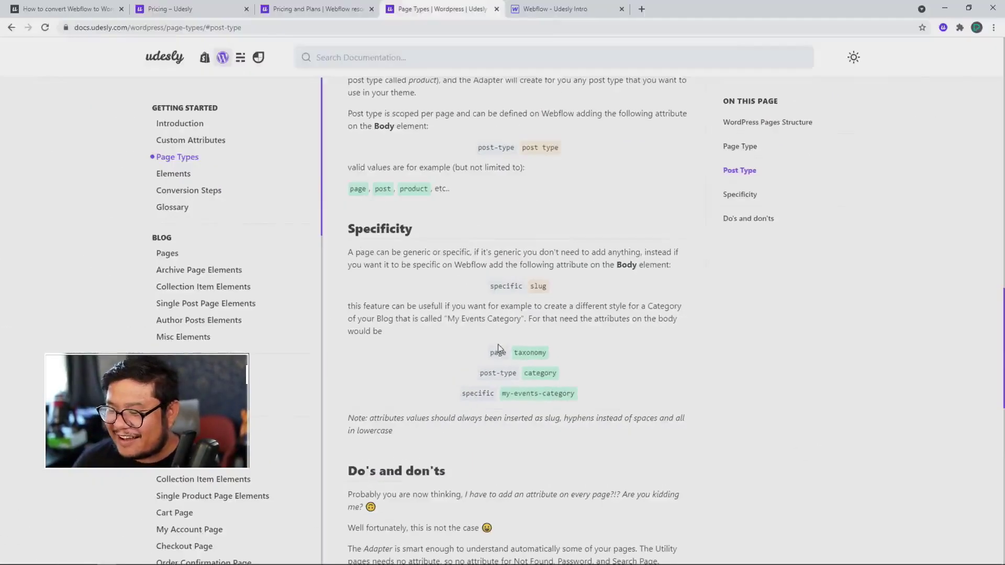
pyautogui.scroll(-4, 495, 347)
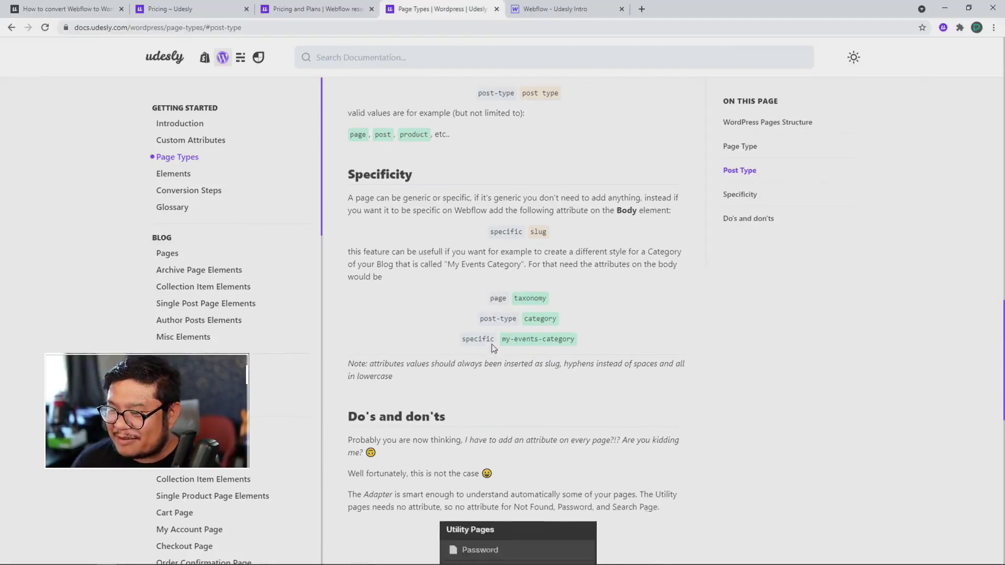
pyautogui.scroll(-3, 492, 347)
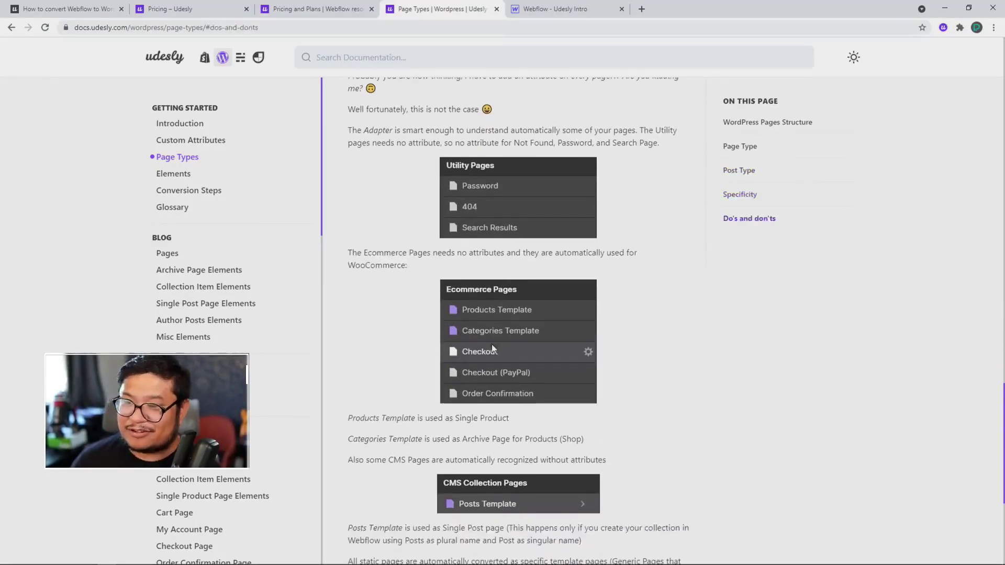
pyautogui.scroll(2, 493, 348)
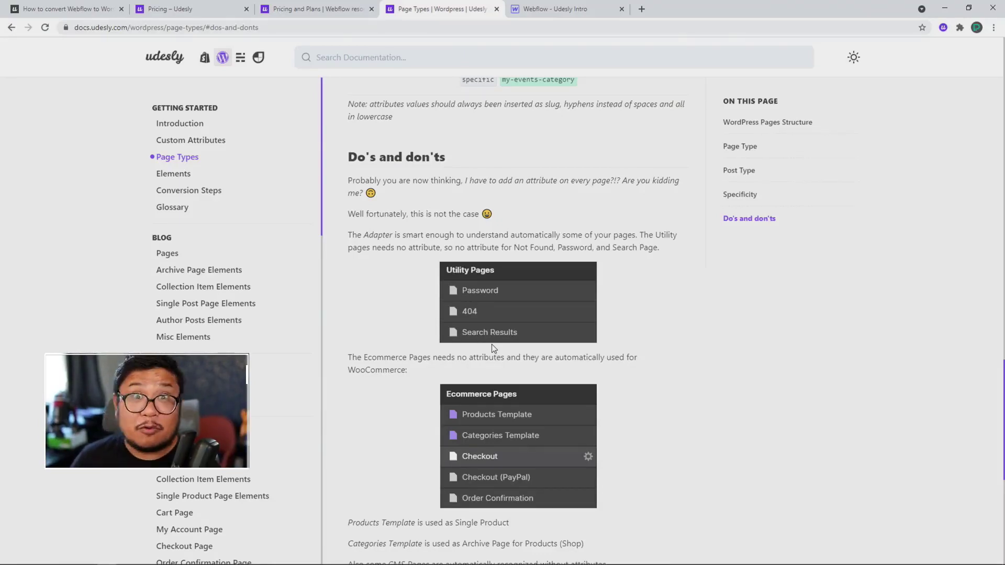
# In Webflow, delete the page archive attribute from the body and switch to the Home page.
pyautogui.click(545, 10)
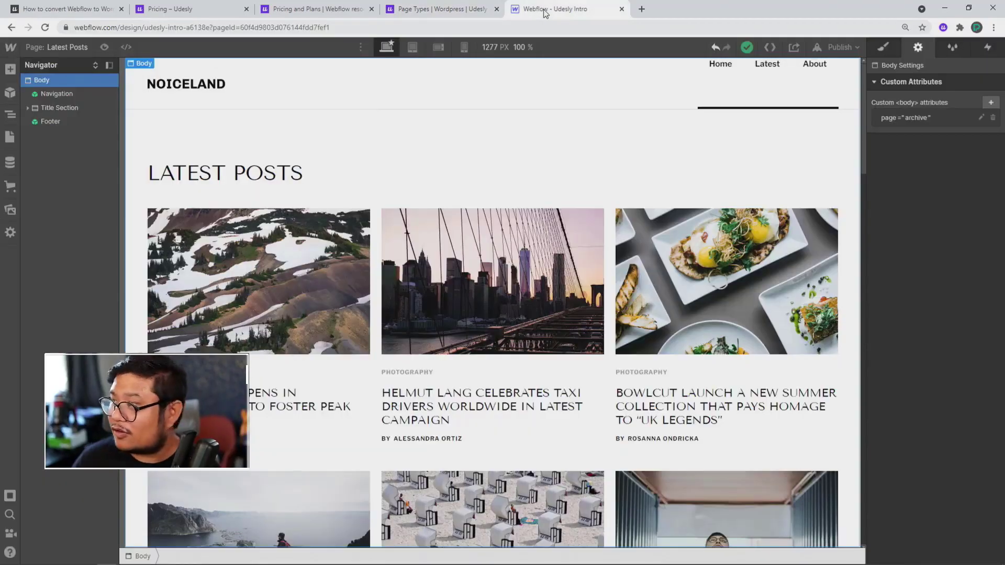
pyautogui.click(994, 118)
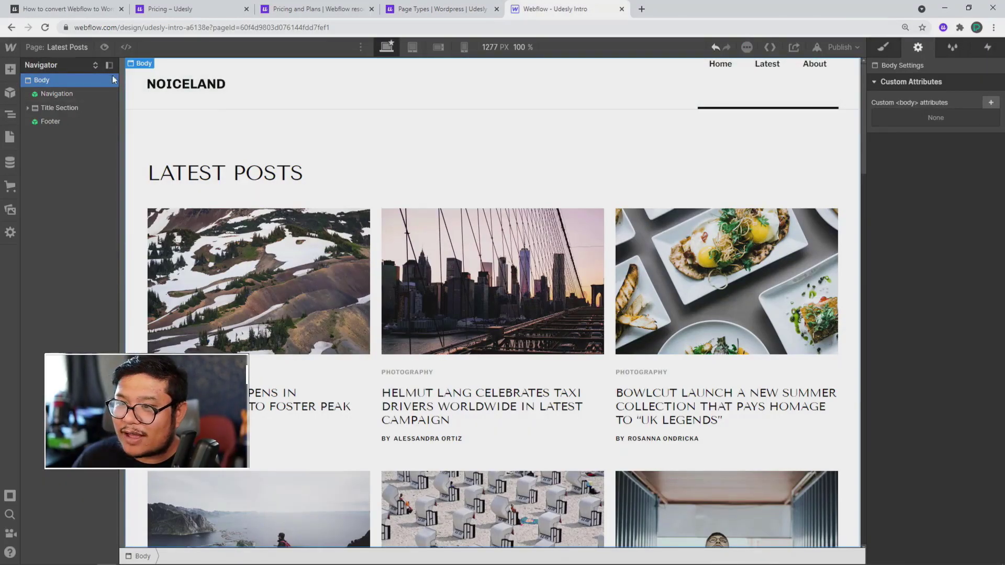
pyautogui.click(58, 47)
pyautogui.click(53, 134)
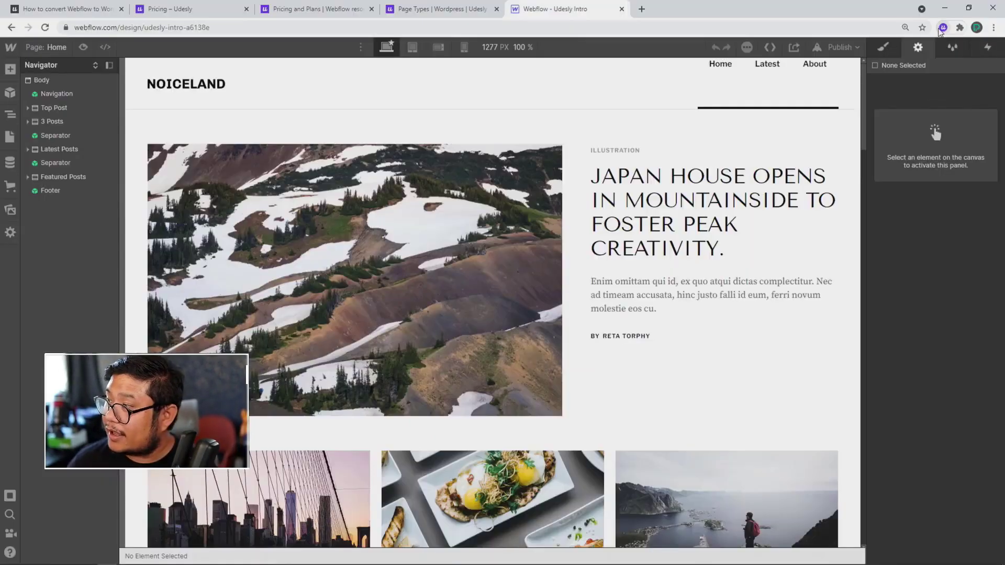
# Run Udesly's Configure Attributes for Webflow to WordPress, then return to the Page Types docs.
pyautogui.click(942, 28)
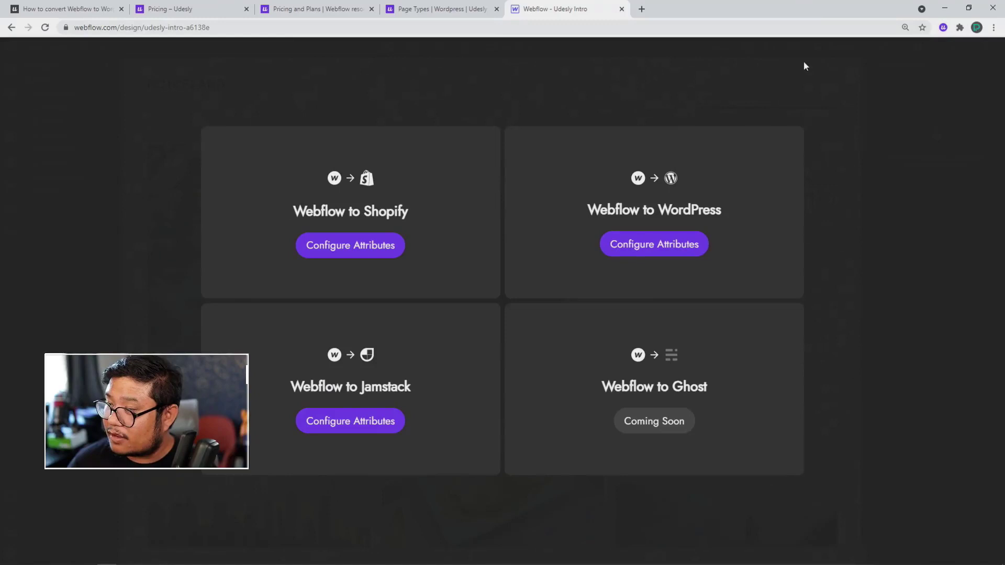
pyautogui.click(629, 254)
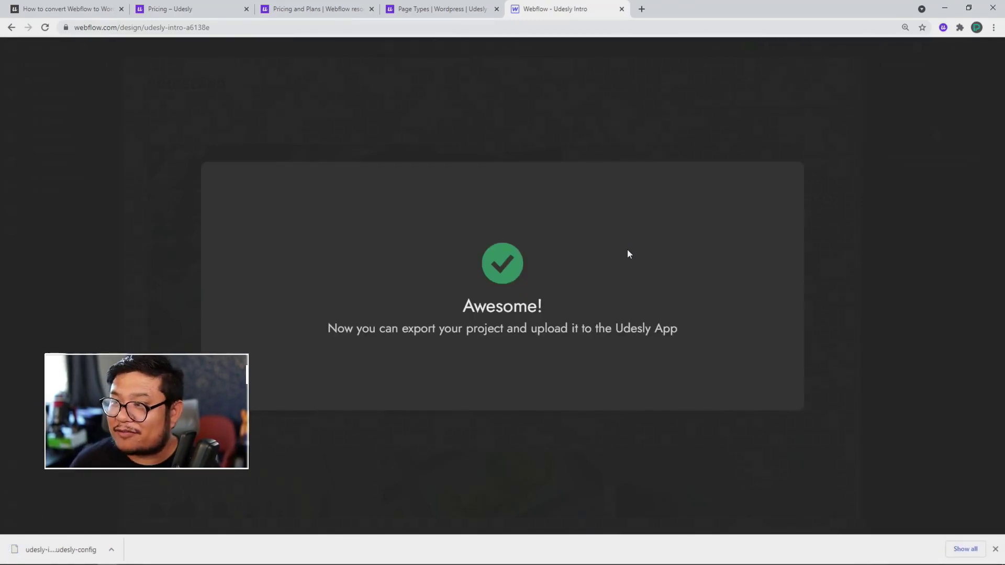
pyautogui.click(442, 9)
# Scroll to the end of the Page Types docs, then go back to the Webflow tab.
pyautogui.scroll(-7, 456, 182)
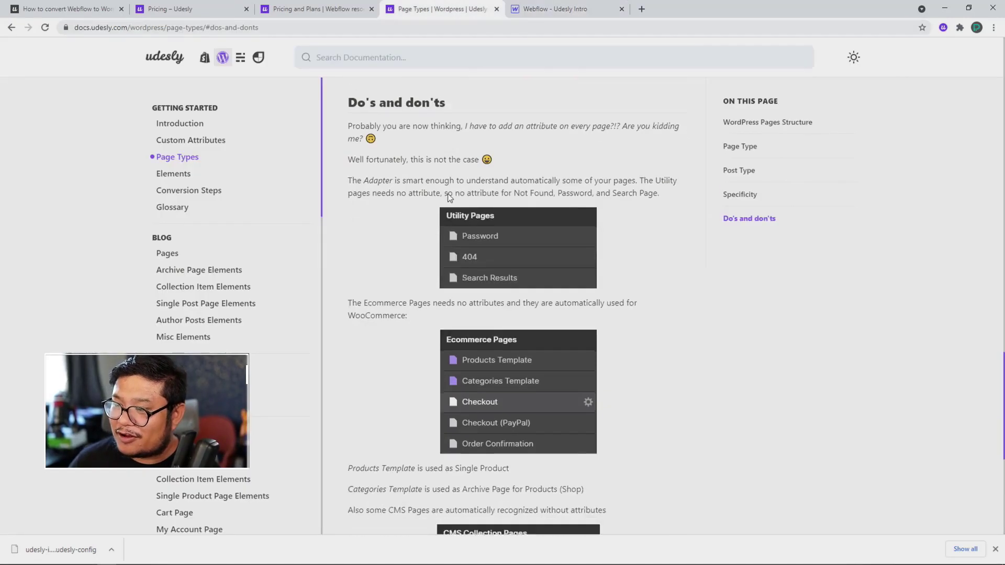
pyautogui.scroll(-4, 234, 282)
pyautogui.scroll(-8, 234, 283)
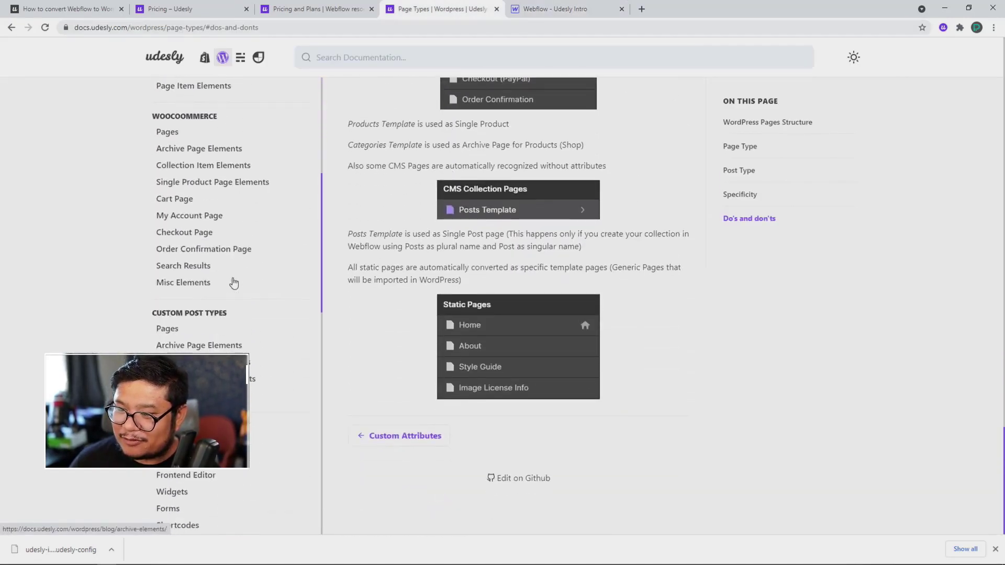
pyautogui.scroll(-2, 234, 282)
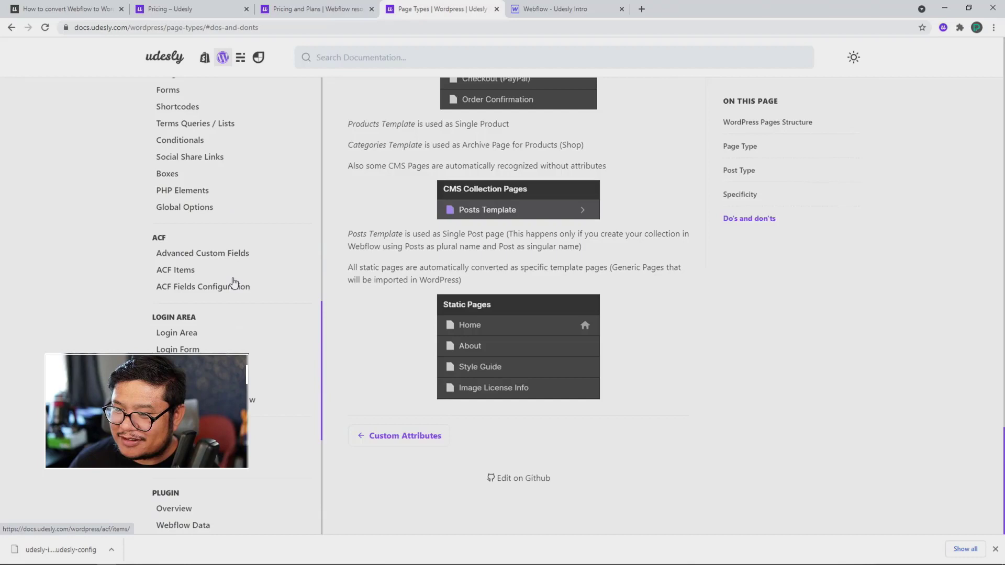
pyautogui.click(530, 13)
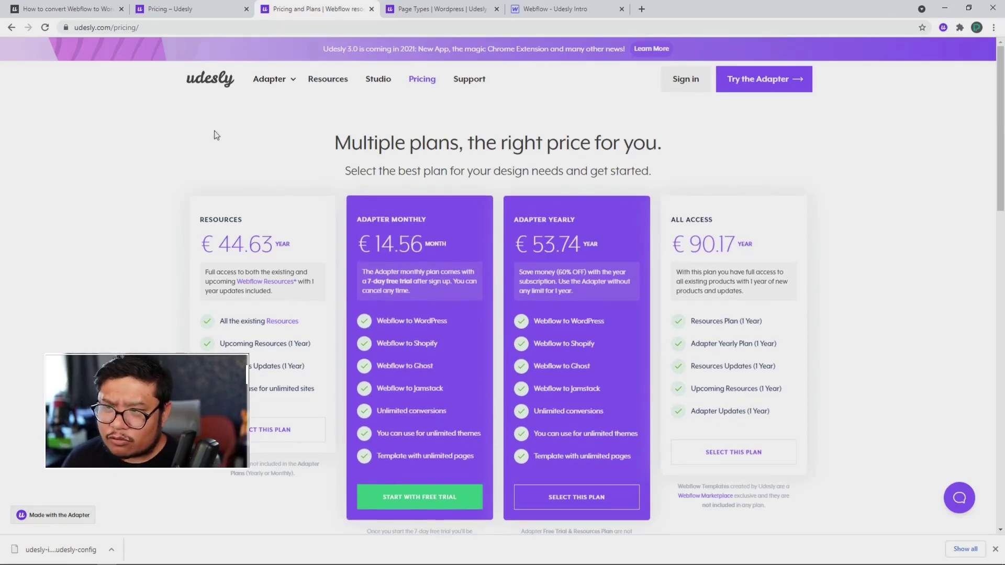
pyautogui.click(168, 14)
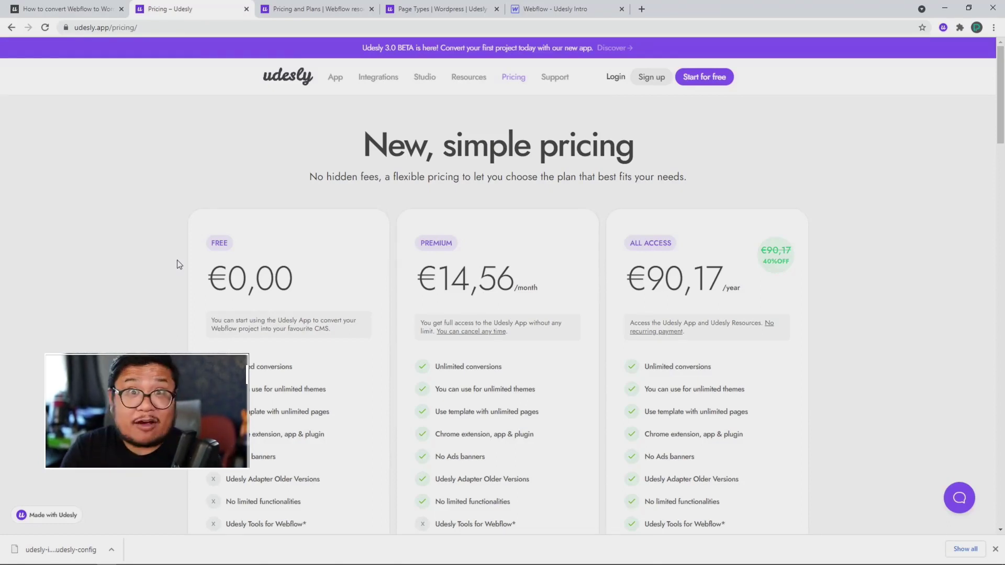
pyautogui.scroll(-1, 180, 264)
pyautogui.scroll(-1, 179, 265)
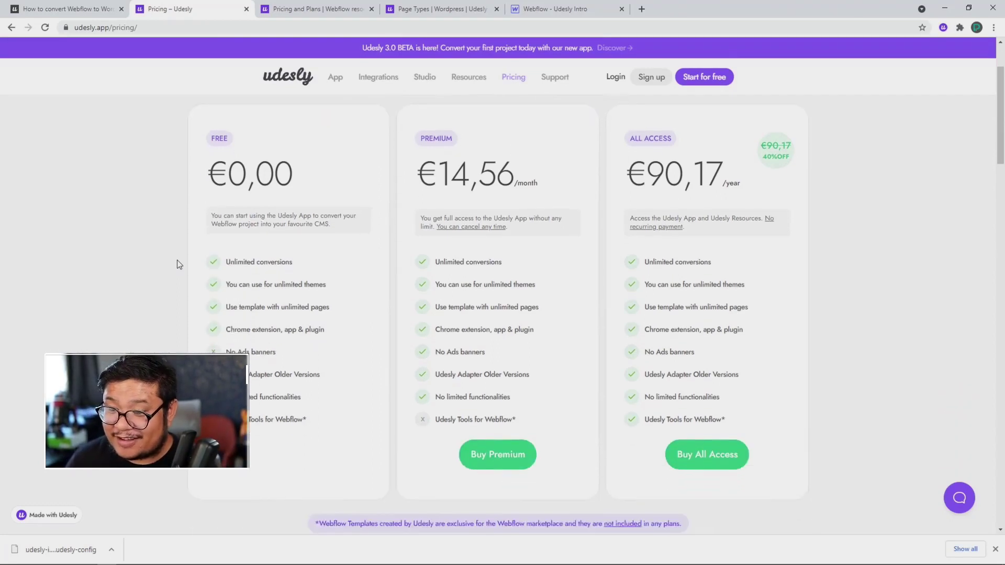